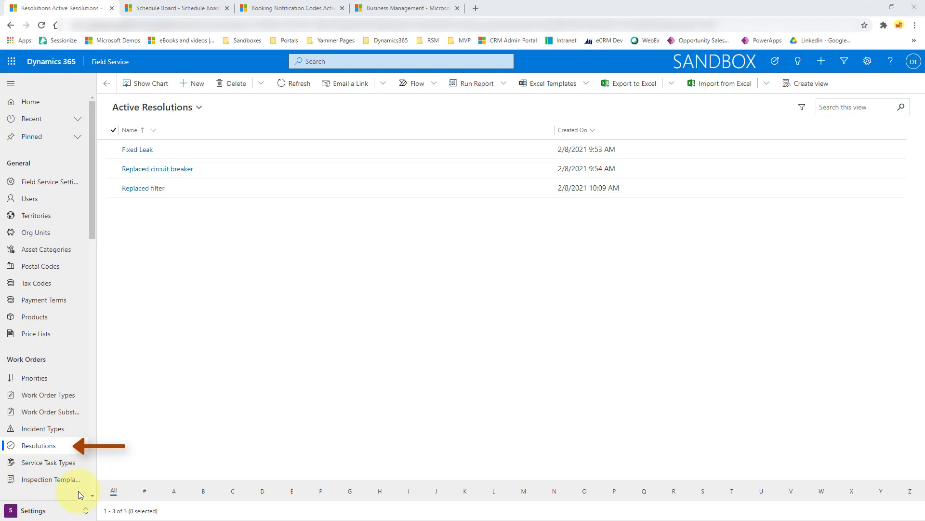
click(55, 514)
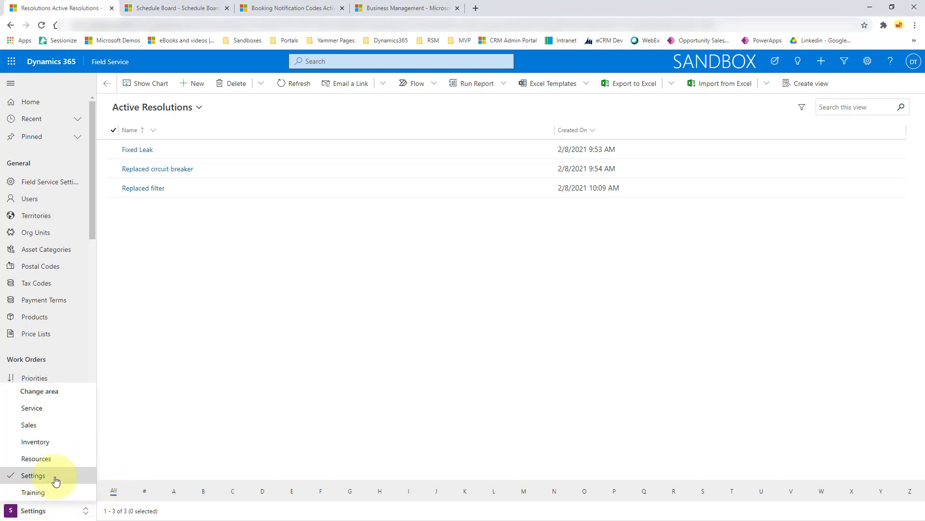
click(135, 478)
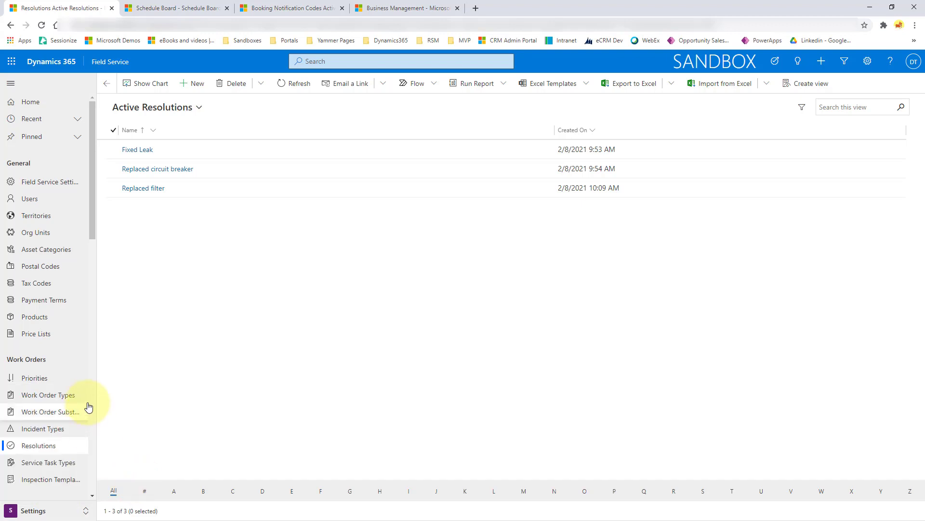
scroll(95, 222, down, 1)
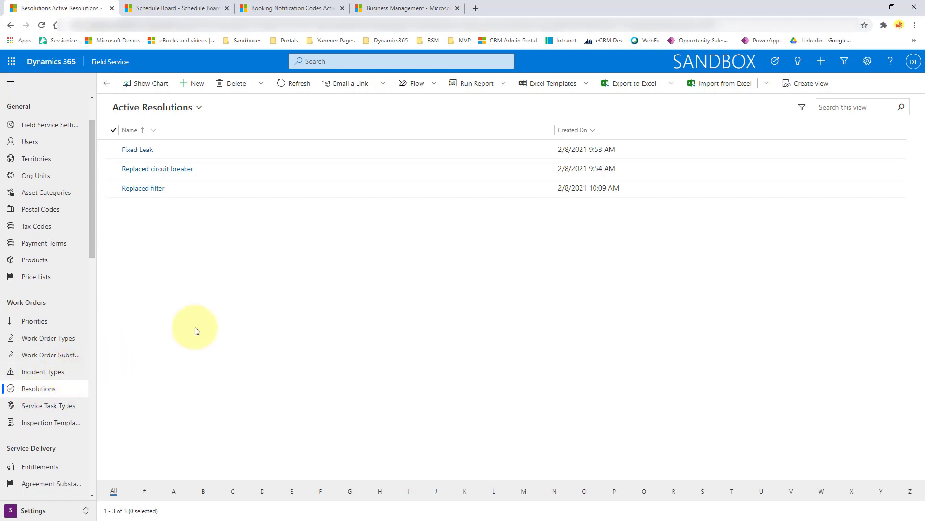
Step: Look at the blank new resolution form and return to the Active Resolutions list
click(200, 85)
click(268, 155)
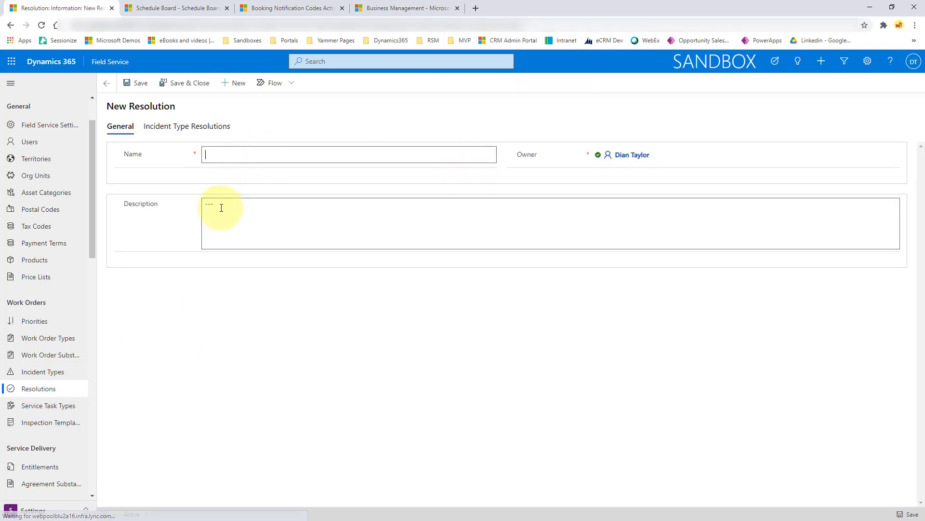
click(107, 83)
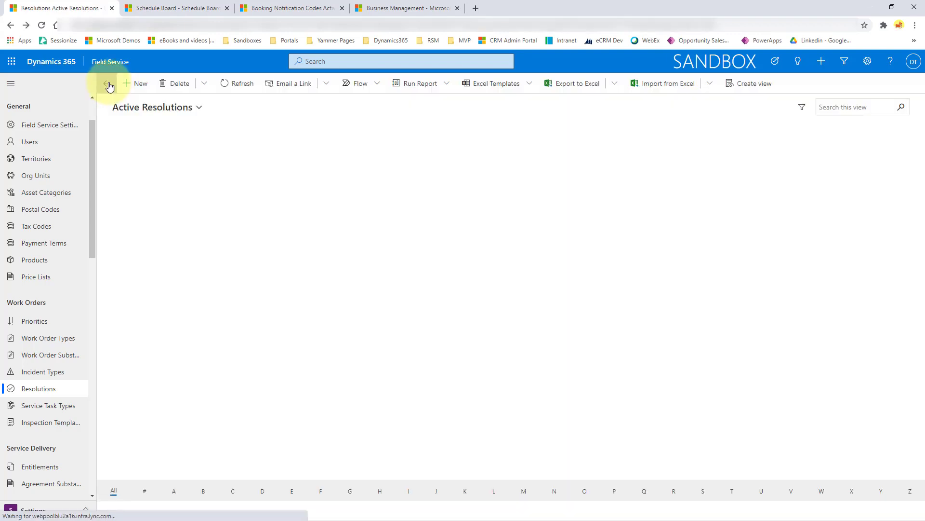
Step: Open the Replaced circuit breaker resolution, review its incident type resolutions and return to its general details
click(149, 171)
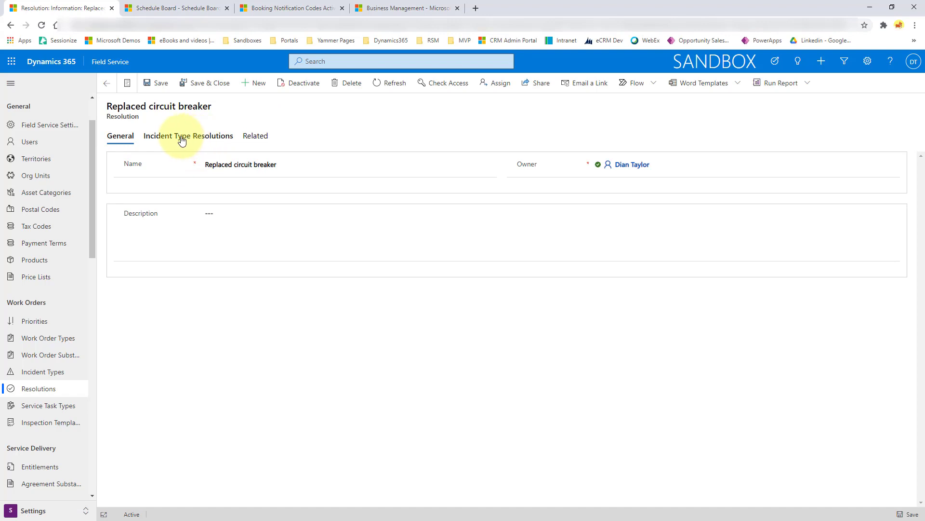
click(181, 139)
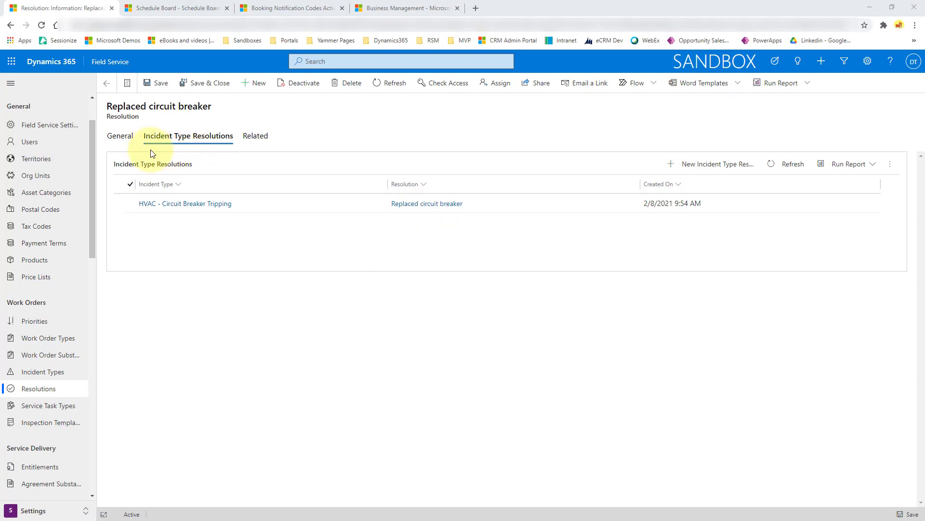
click(117, 139)
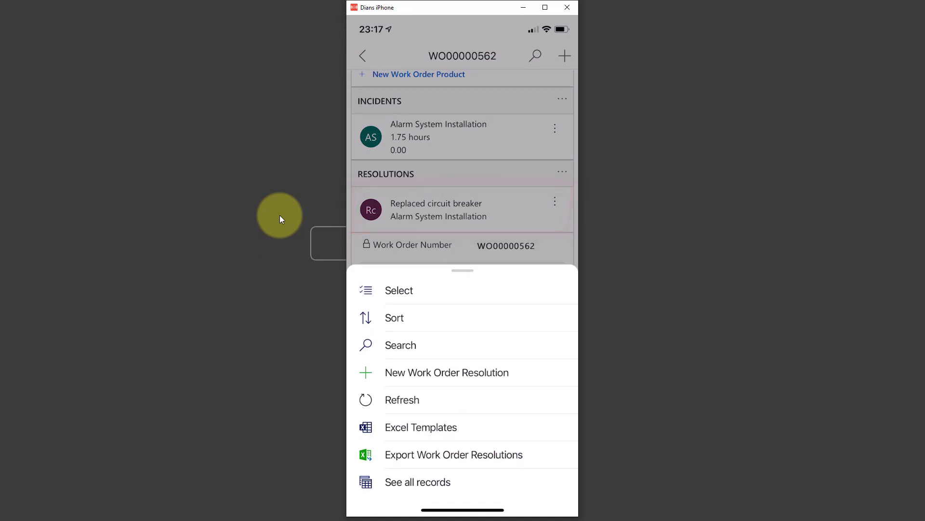
Step: Switch to the Service area and open the A. Datum Corporation (sample) account from the accounts list
click(279, 215)
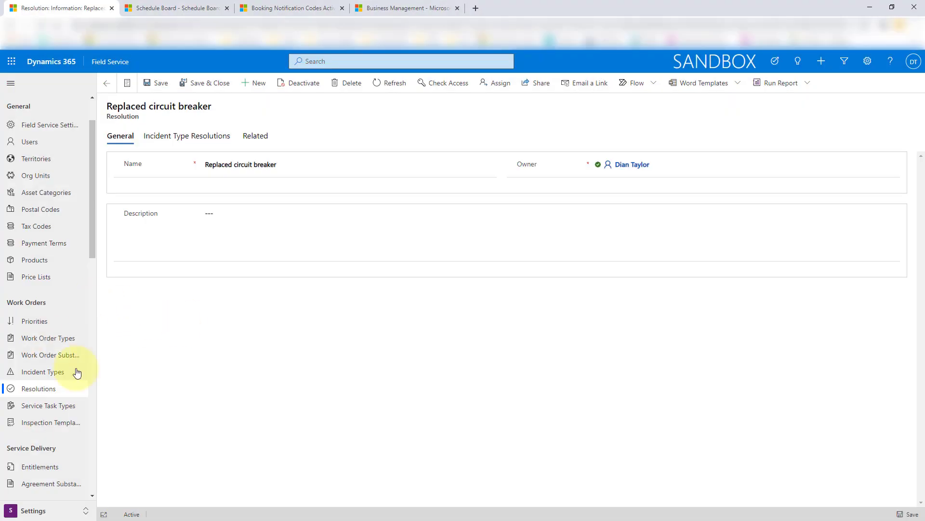
click(48, 511)
click(45, 407)
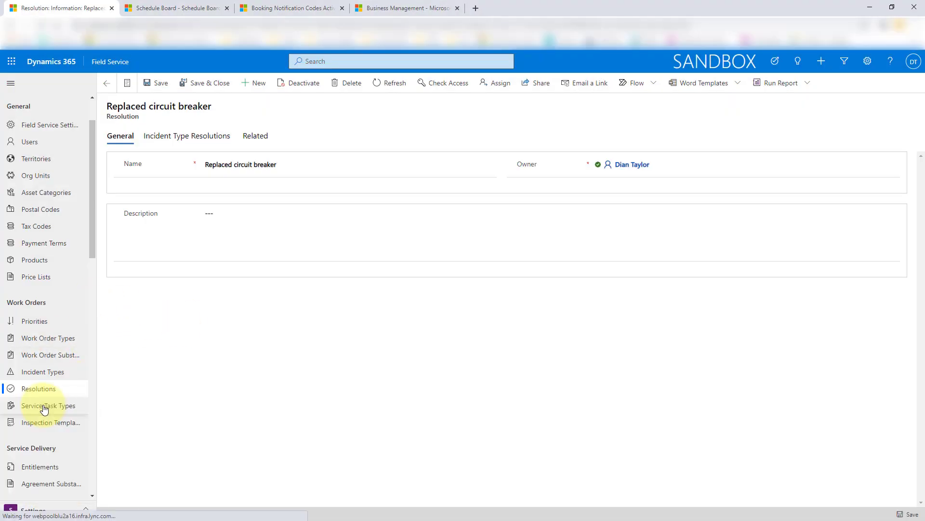
click(50, 388)
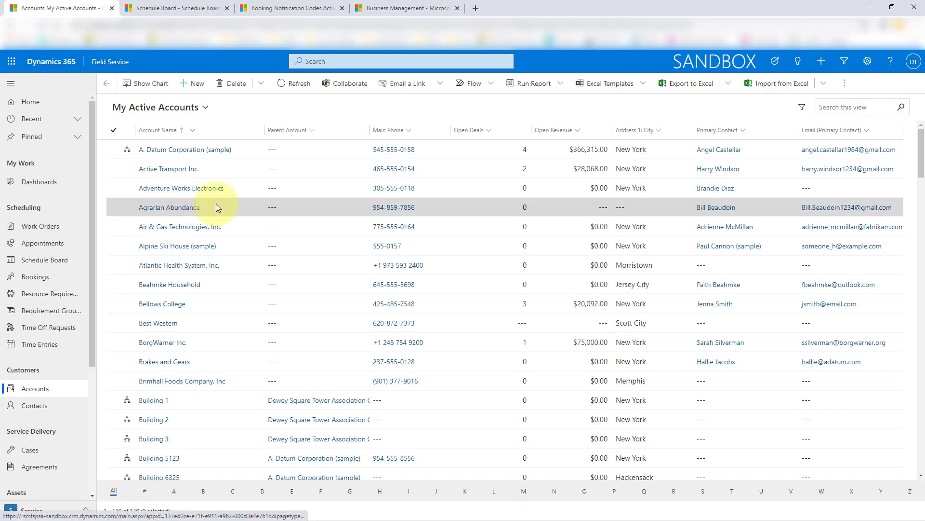
click(191, 154)
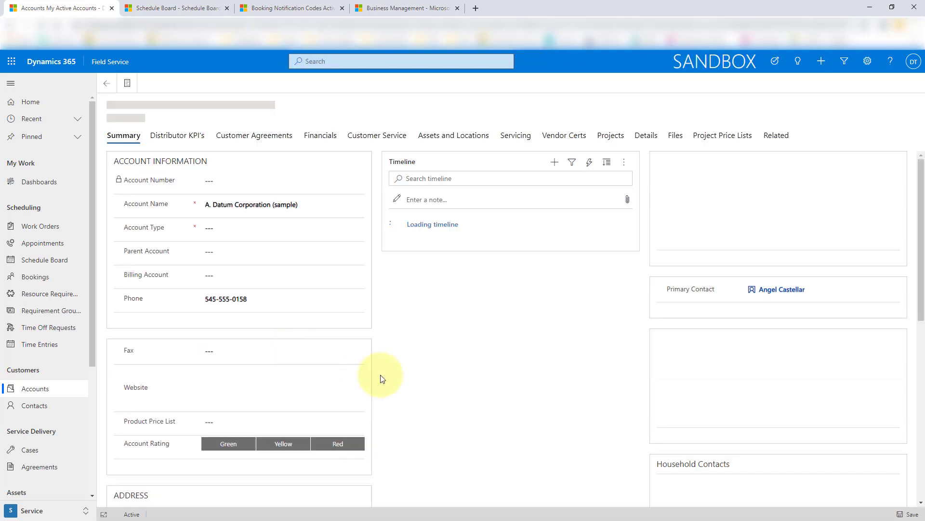
Step: Examine the account's address section, including the individual fields behind its Service Address, and close the address dialog
scroll(426, 384, down, 3)
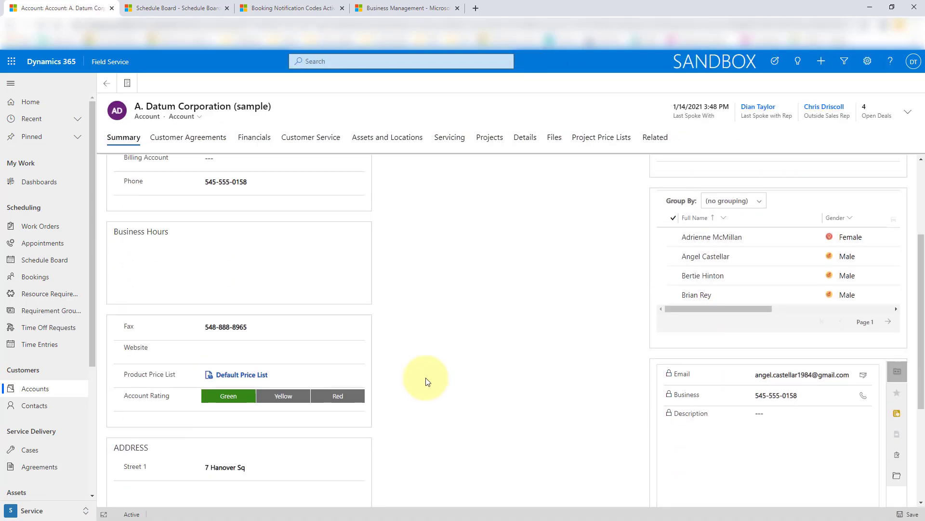
scroll(426, 382, down, 2)
scroll(426, 382, down, 2)
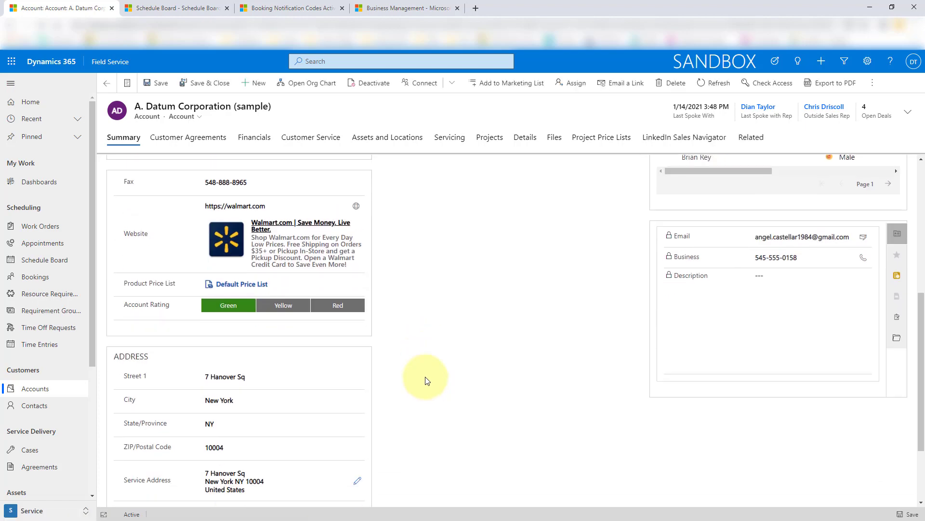
scroll(426, 381, down, 4)
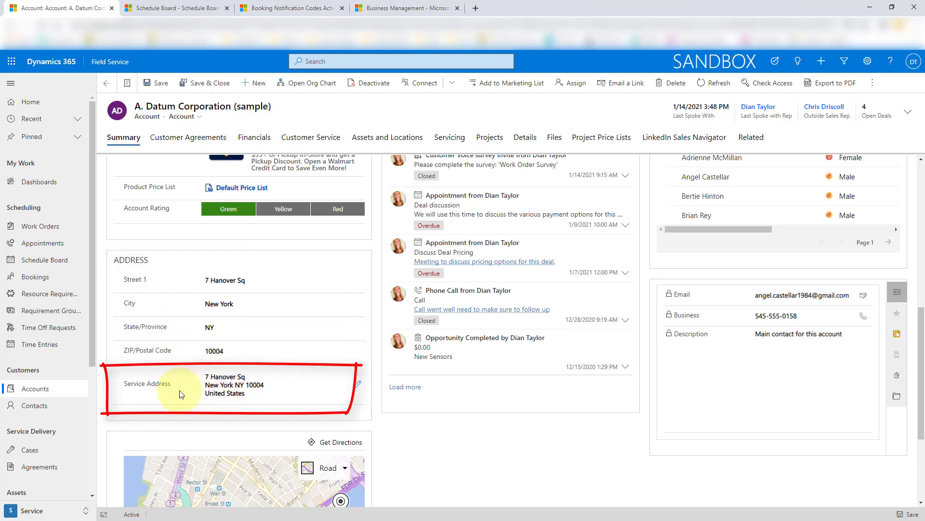
click(358, 387)
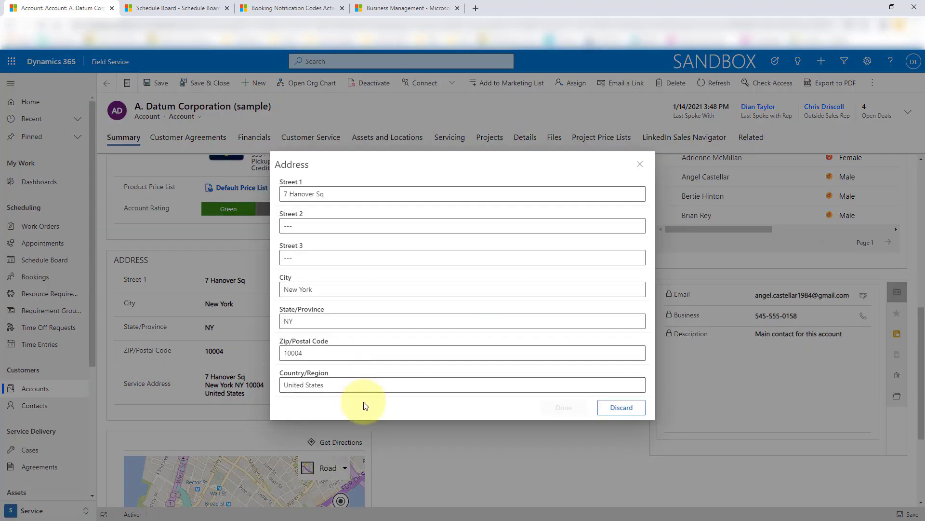
click(332, 193)
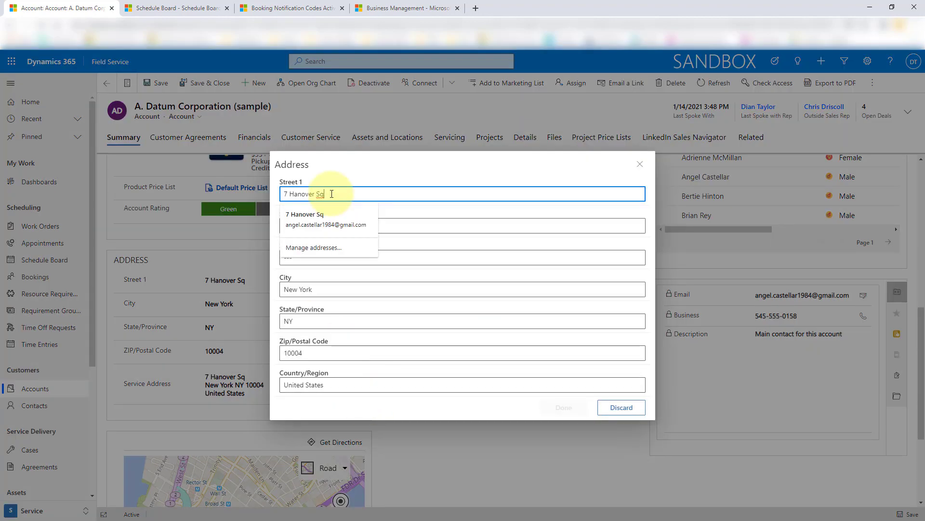
click(346, 178)
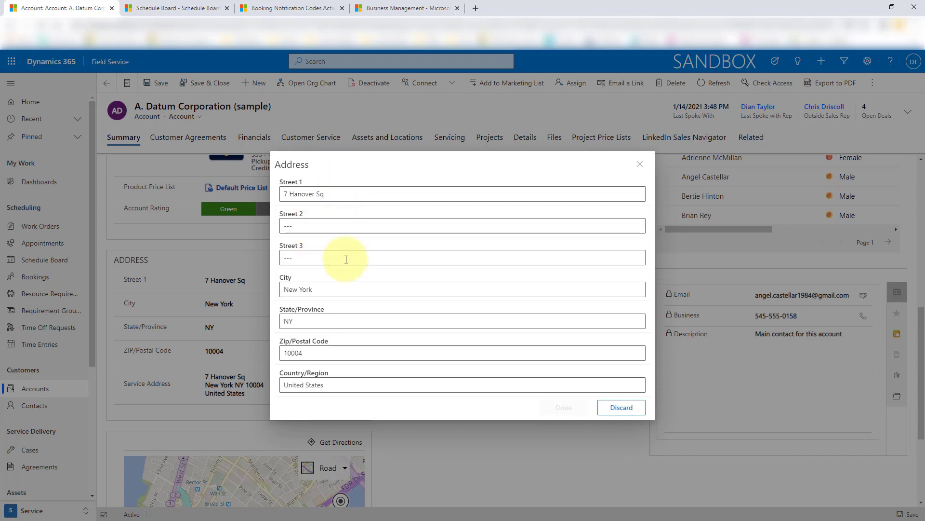
click(640, 166)
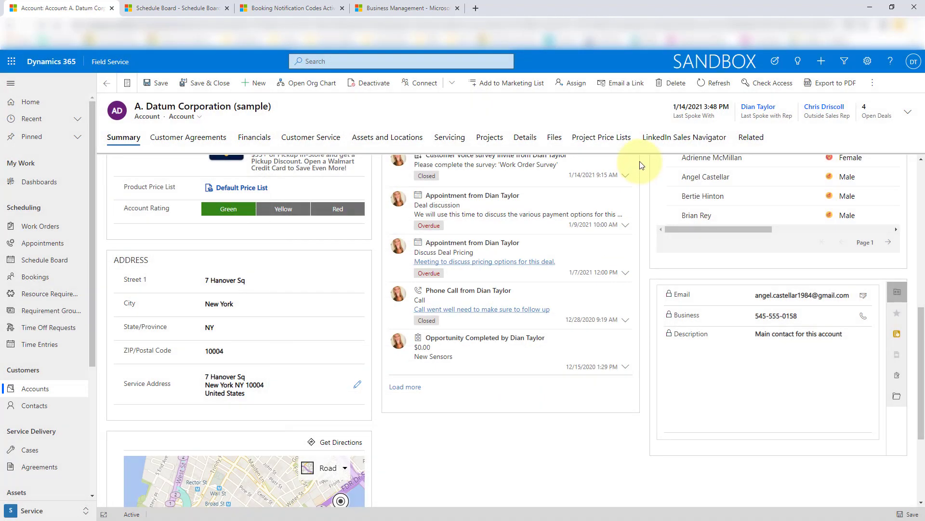
Step: Switch to the mirrored phone and search the existing knowledge articles for "Hvac" on work order WO00000562
click(867, 8)
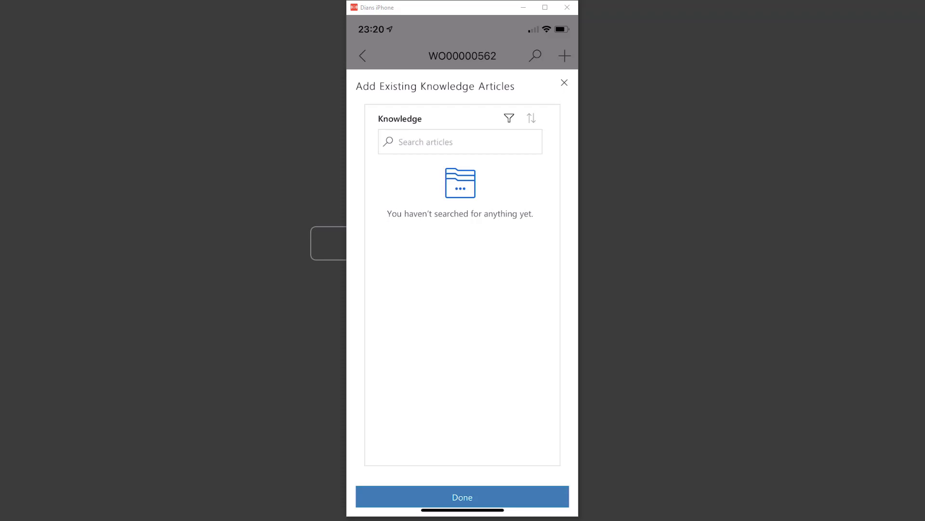
click(460, 142)
click(460, 141)
text(Hvac)
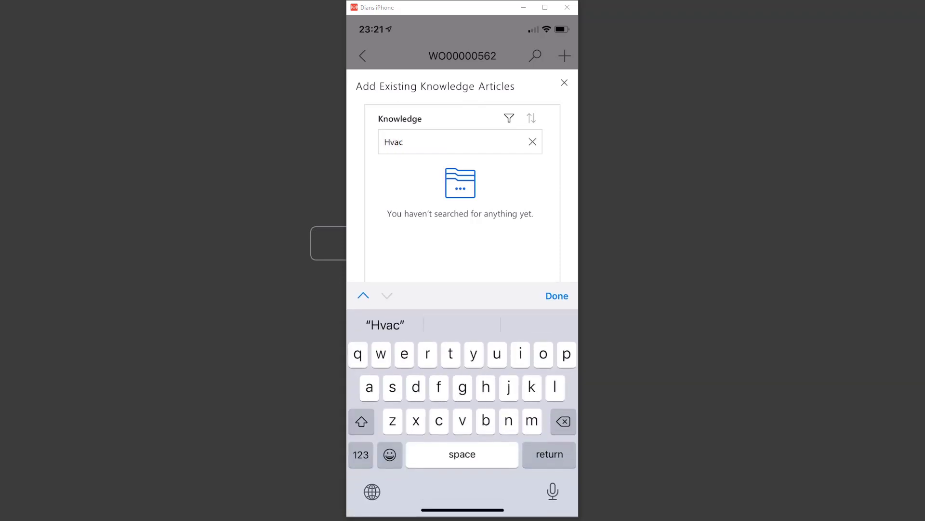
key(Return)
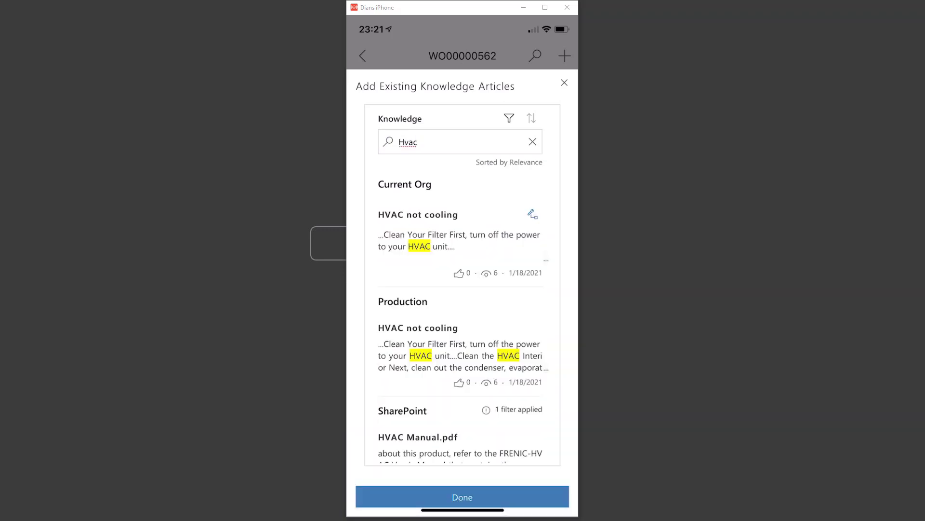
Step: Browse the knowledge search results and open the HVAC not cooling article from the current organization
scroll(463, 313, down, 2)
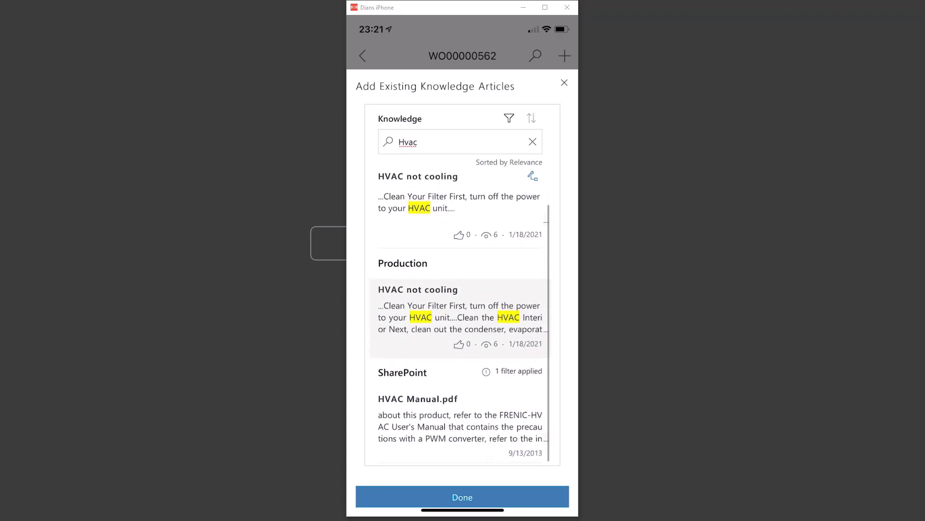
scroll(461, 314, up, 2)
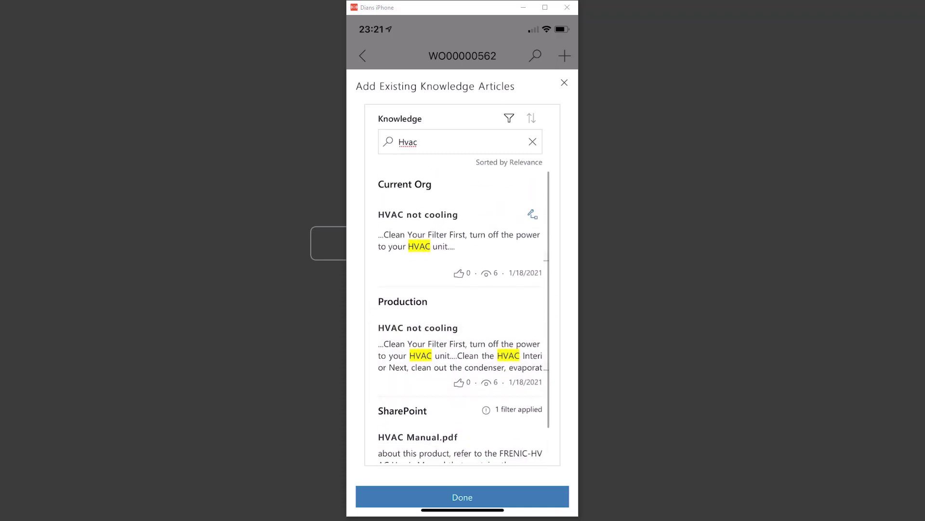
scroll(461, 313, down, 2)
scroll(460, 313, up, 3)
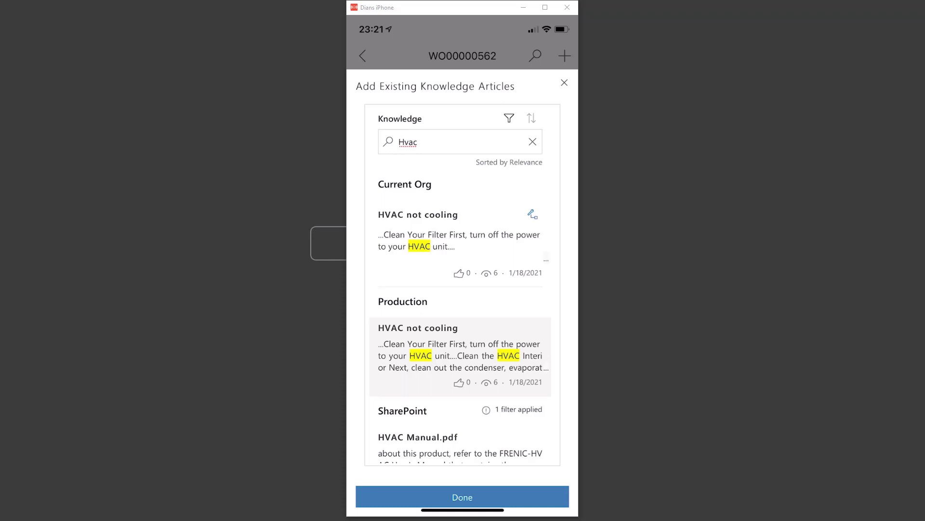
click(460, 241)
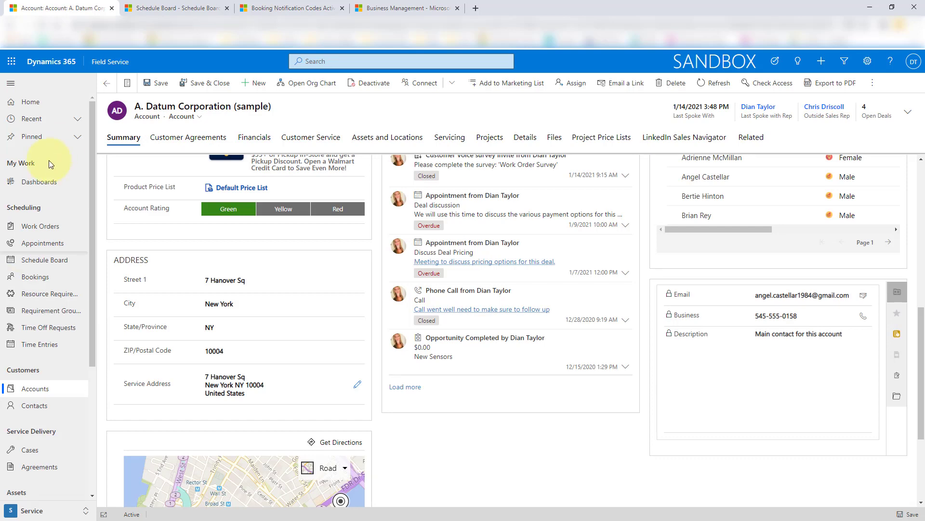
Step: Switch to the Schedule Board in the browser, expand the third resource's bookings and show the map
click(159, 9)
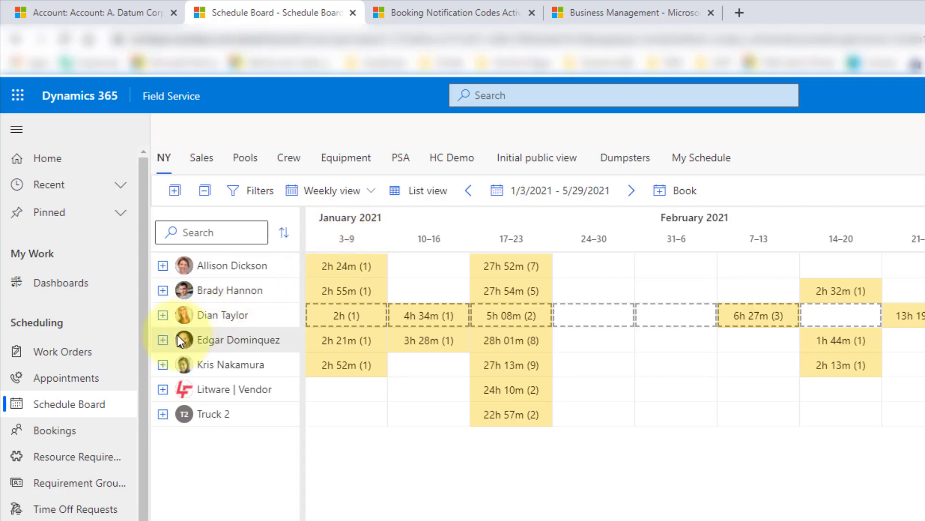
click(163, 315)
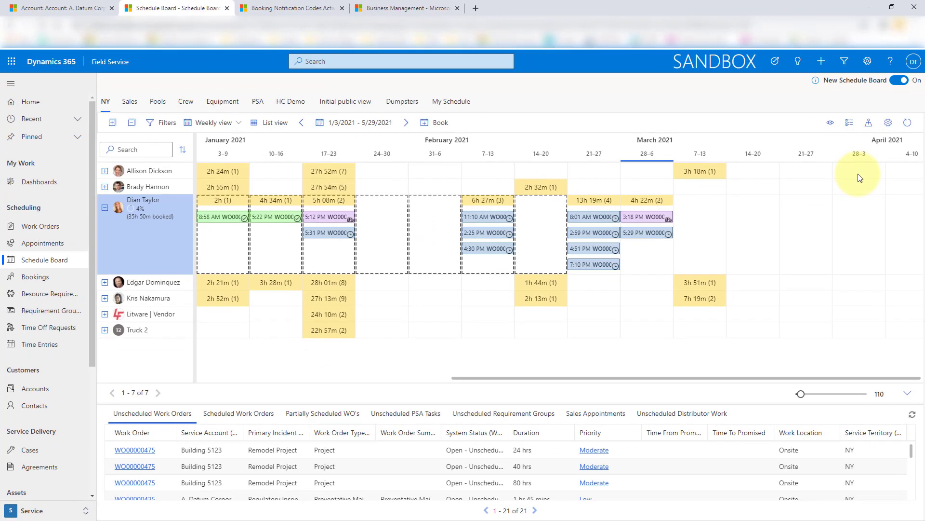
click(868, 123)
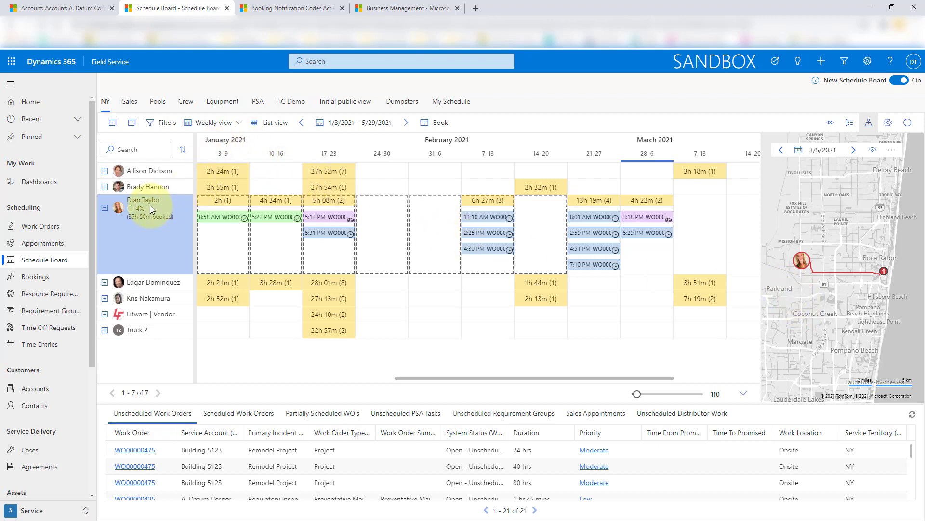
Step: View the resource card of the expanded resource to examine their skills and roles
mouse_move(150, 207)
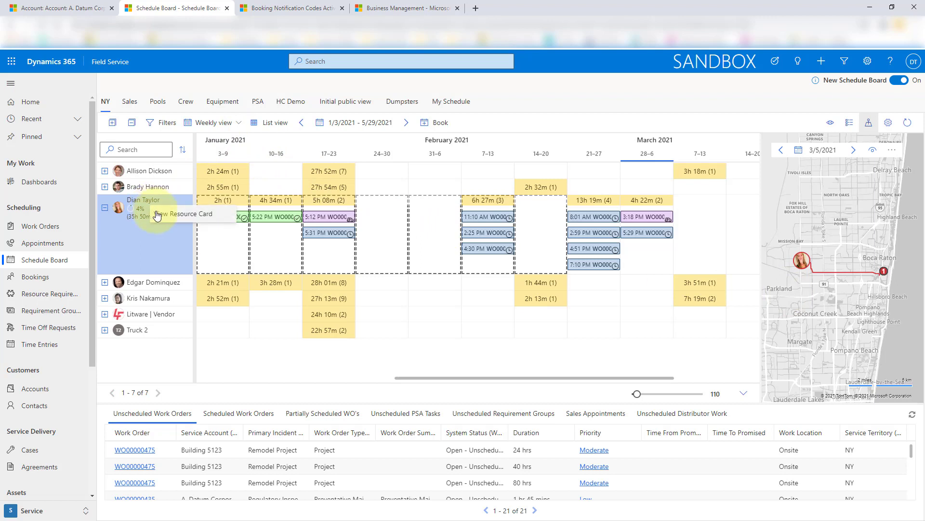
click(196, 218)
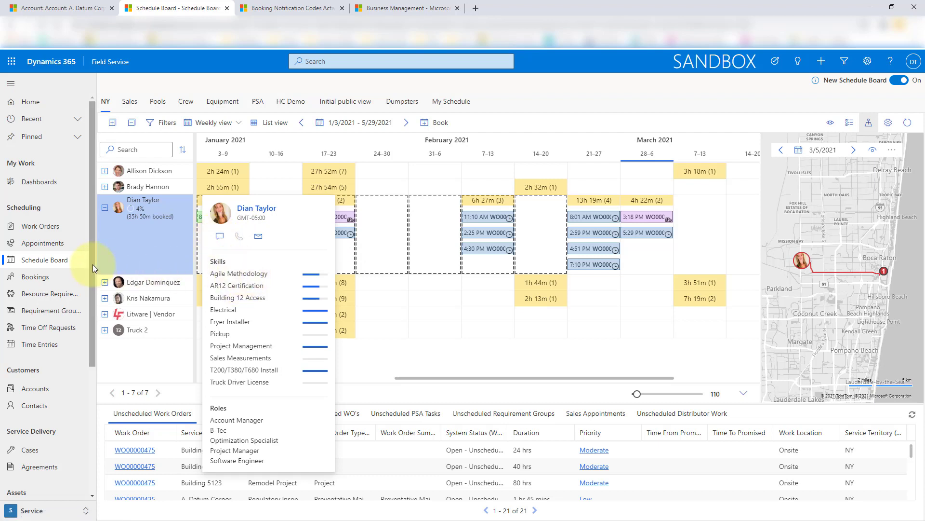
Step: Switch the Schedule Board to the monthly view and expand the first resource's bookings
click(237, 127)
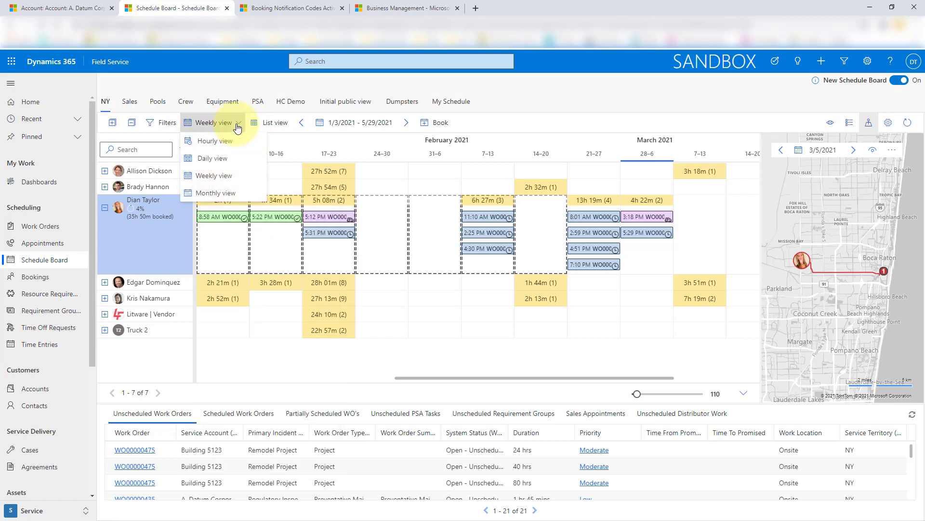
click(229, 195)
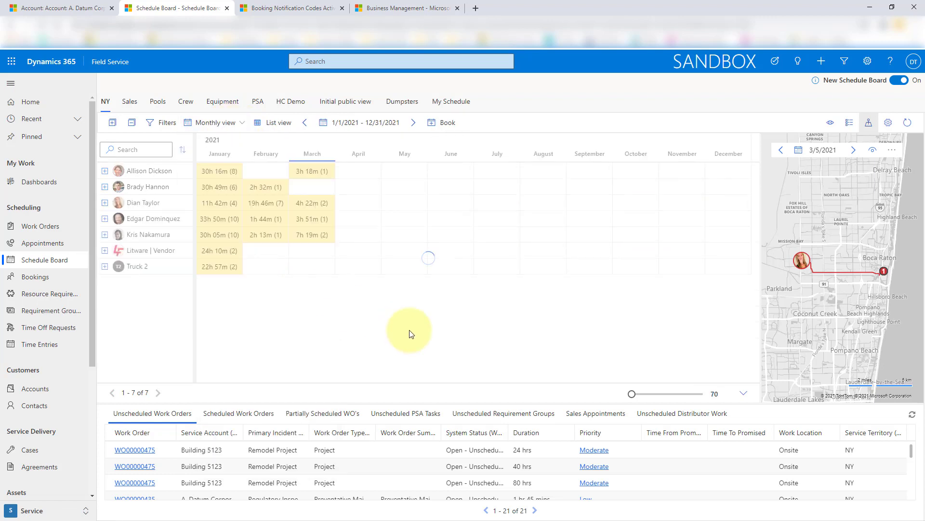
click(105, 172)
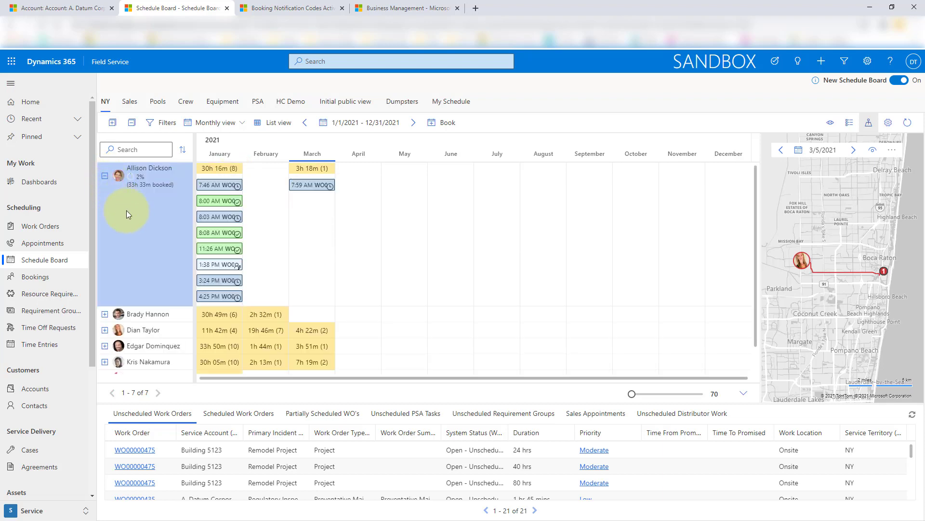